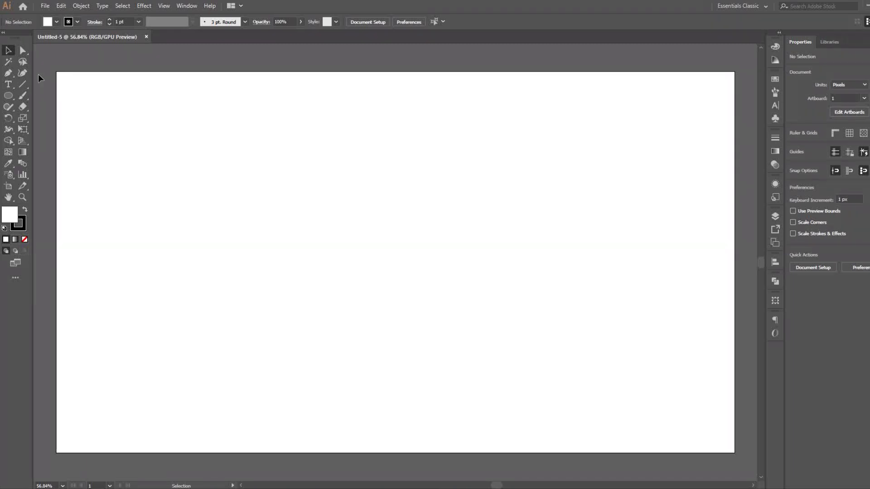
# Draw a long vertical line in the artboard's left half with the Line Segment tool
pyautogui.click(25, 83)
pyautogui.click(61, 86)
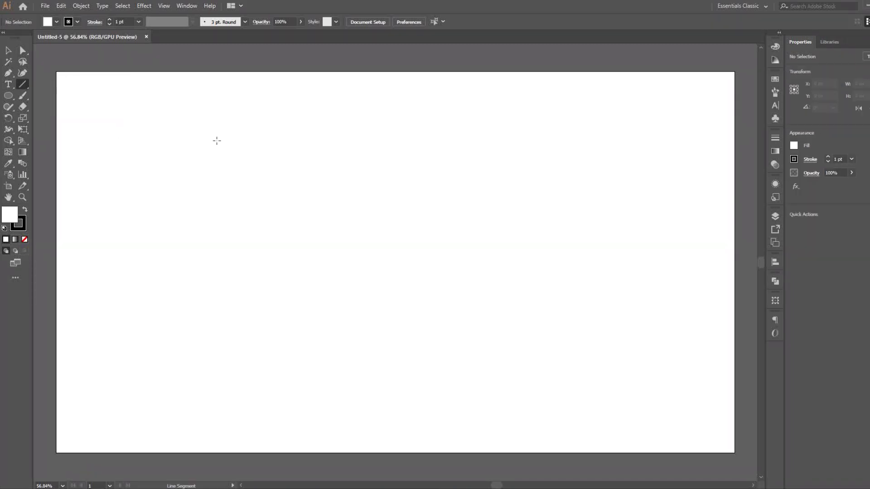
pyautogui.moveTo(307, 133); pyautogui.dragTo(338, 390)
pyautogui.press('v')
pyautogui.click(249, 225)
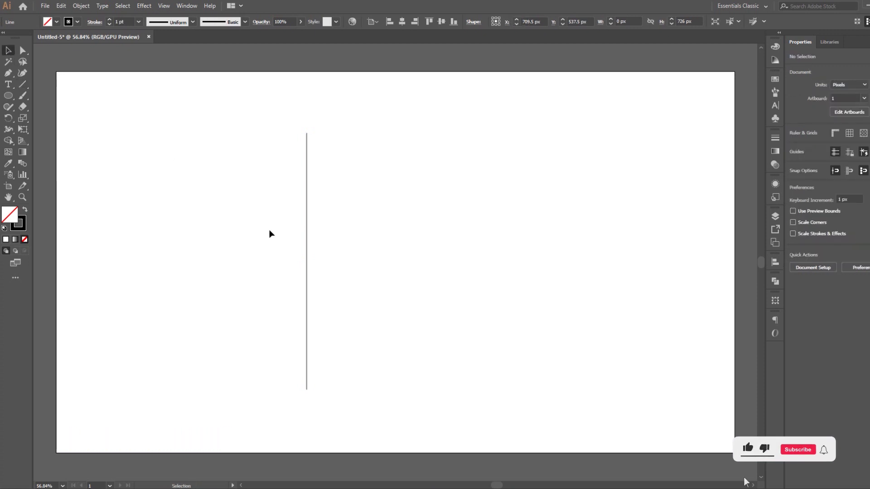
# Duplicate the line rightward into an evenly spaced row using Ctrl+D, then select all lines
pyautogui.moveTo(306, 255); pyautogui.dragTo(317, 255)
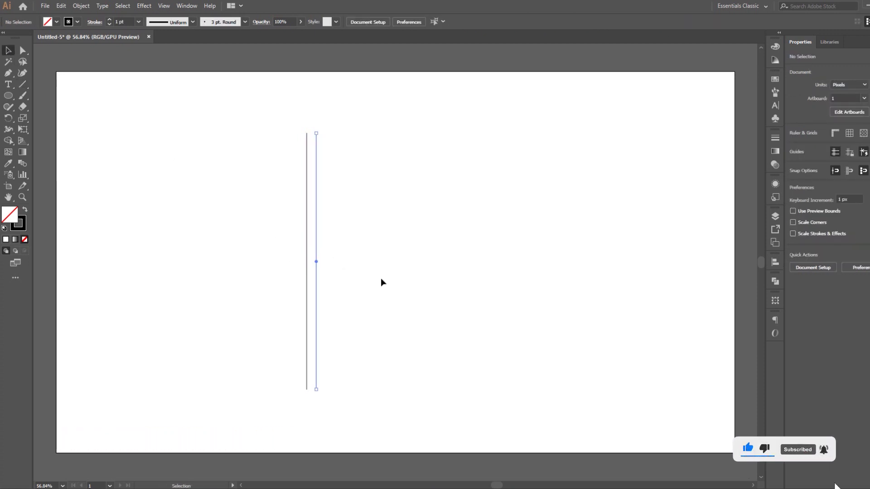
pyautogui.hotkey('ctrl', 'd')
pyautogui.hotkey('ctrl', 'd')
pyautogui.hotkey('ctrl', 'd')
pyautogui.hotkey('ctrl', 'd')
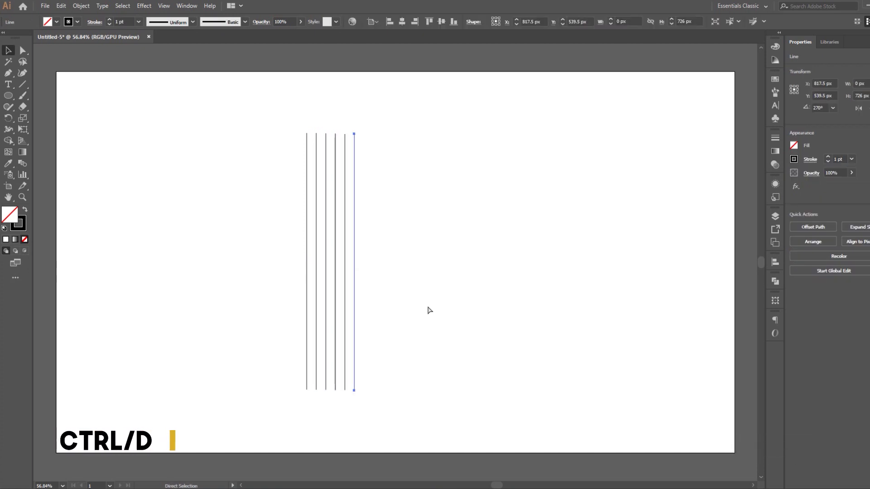
pyautogui.hotkey('ctrl', 'd')
pyautogui.hotkey('ctrl', 'd')
pyautogui.hotkey('ctrl', 'd')
pyautogui.hotkey('ctrl', 'd')
pyautogui.hotkey('ctrl', 'd')
pyautogui.hotkey('ctrl', 'd')
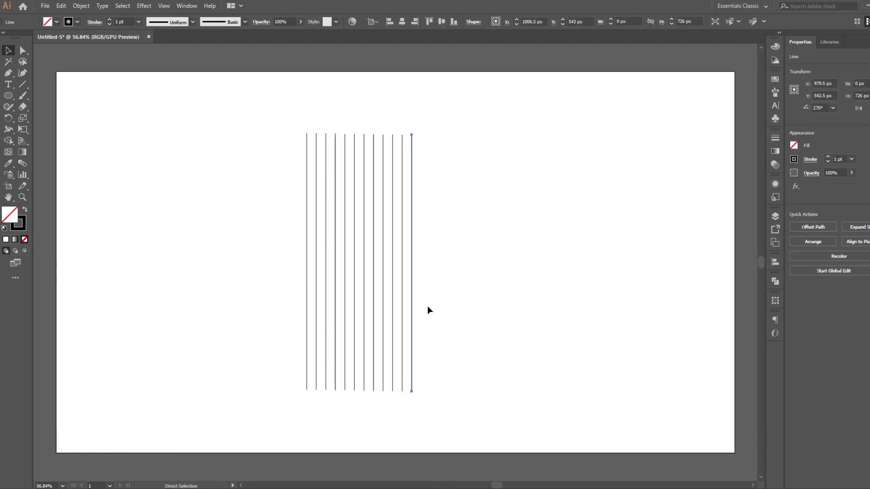
pyautogui.moveTo(288, 148); pyautogui.dragTo(463, 300)
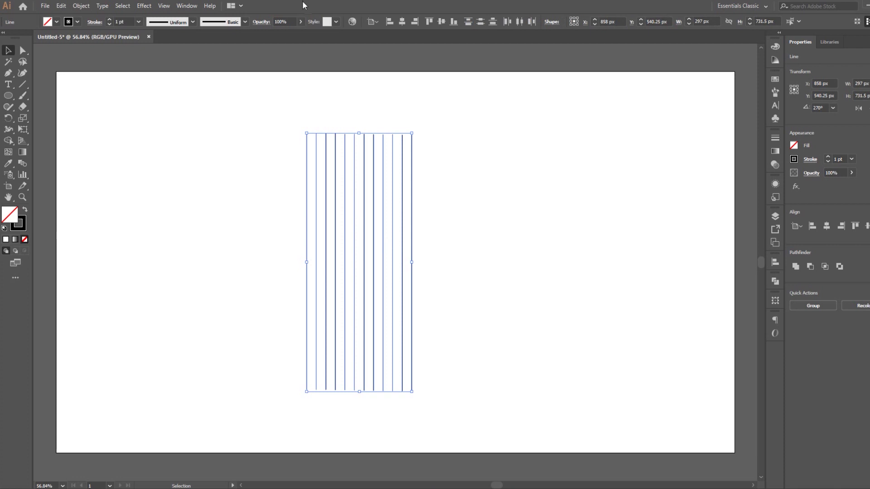
# Paste a copy of the vertical lines in place and rotate it 90° into horizontal grid lines
pyautogui.click(61, 6)
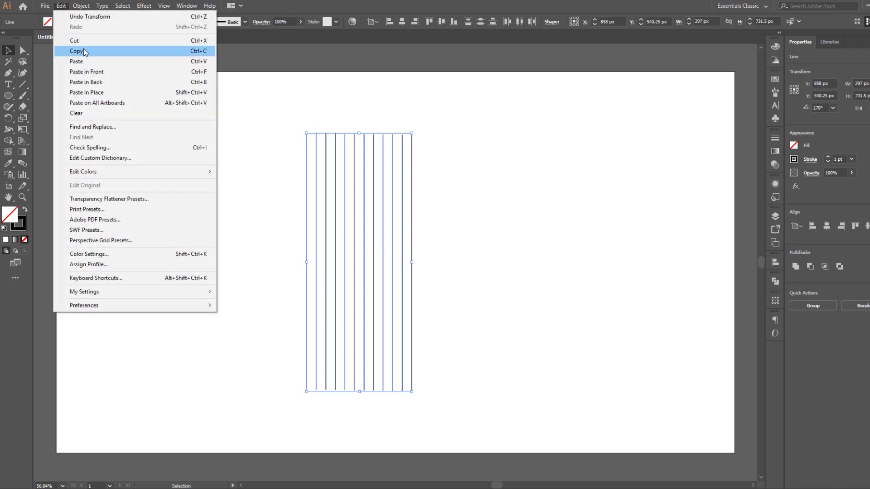
pyautogui.click(84, 51)
pyautogui.click(61, 6)
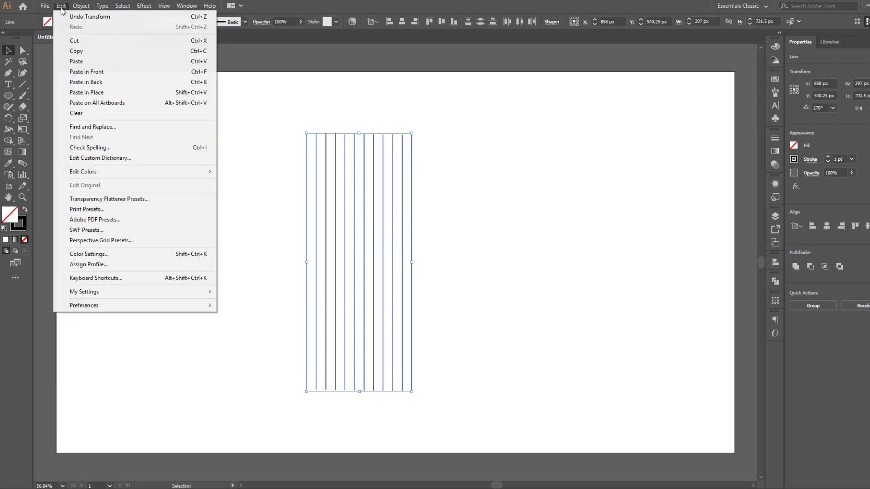
pyautogui.click(111, 93)
pyautogui.moveTo(415, 129); pyautogui.dragTo(483, 329)
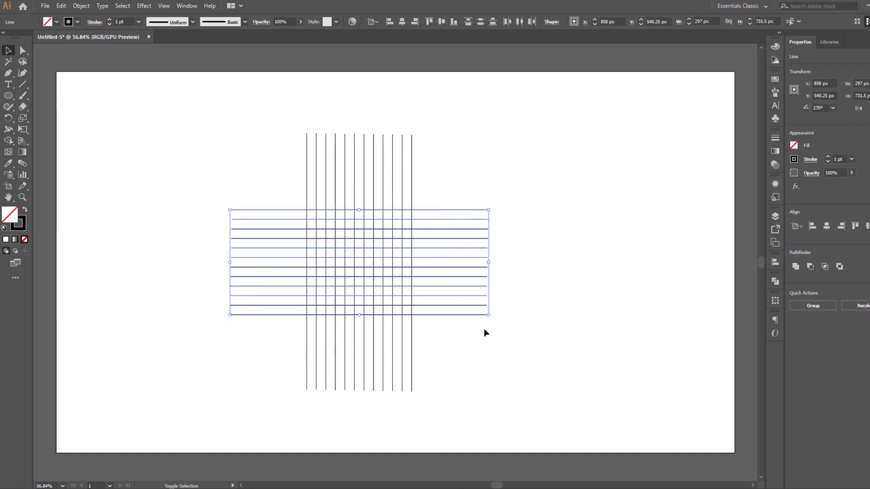
pyautogui.scroll(1, 339, 247)
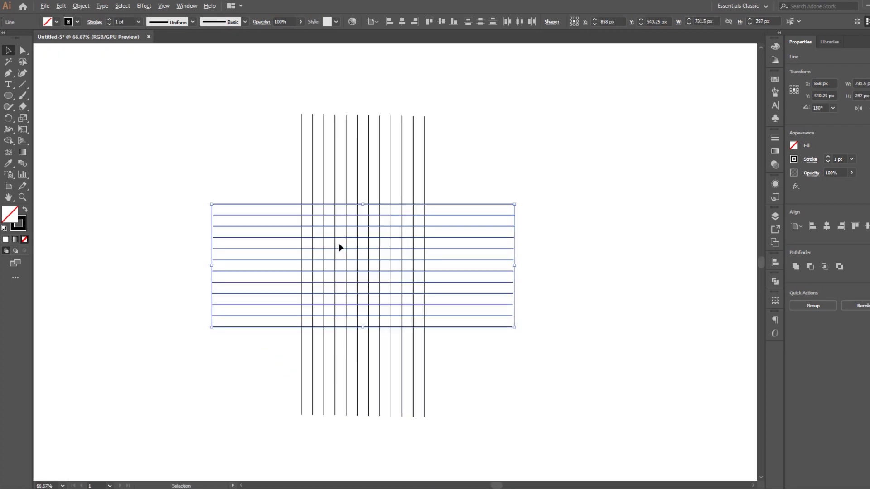
pyautogui.click(440, 164)
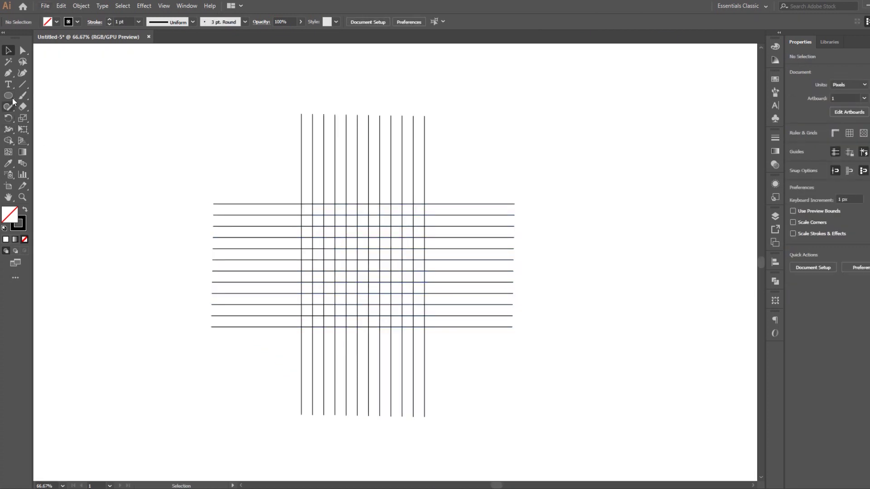
# Draw a 297 px circle centred on the grid with the Ellipse tool
pyautogui.rightClick(13, 96)
pyautogui.click(62, 119)
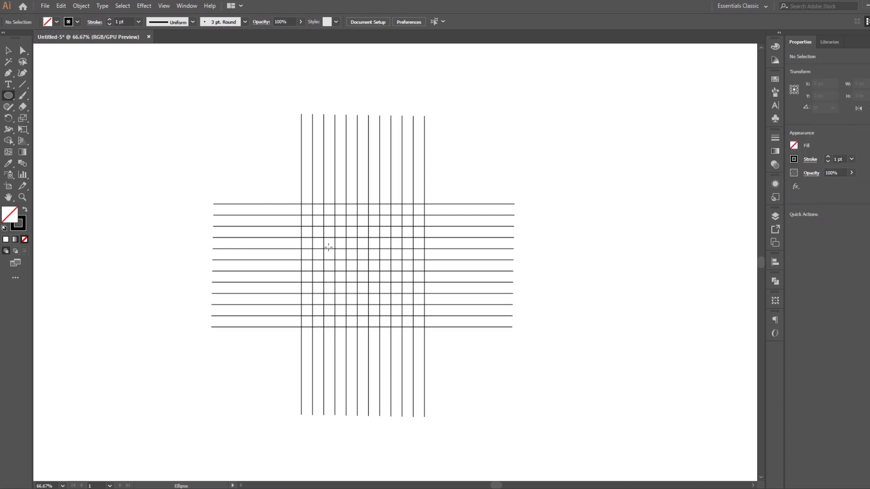
pyautogui.moveTo(301, 205); pyautogui.dragTo(424, 307)
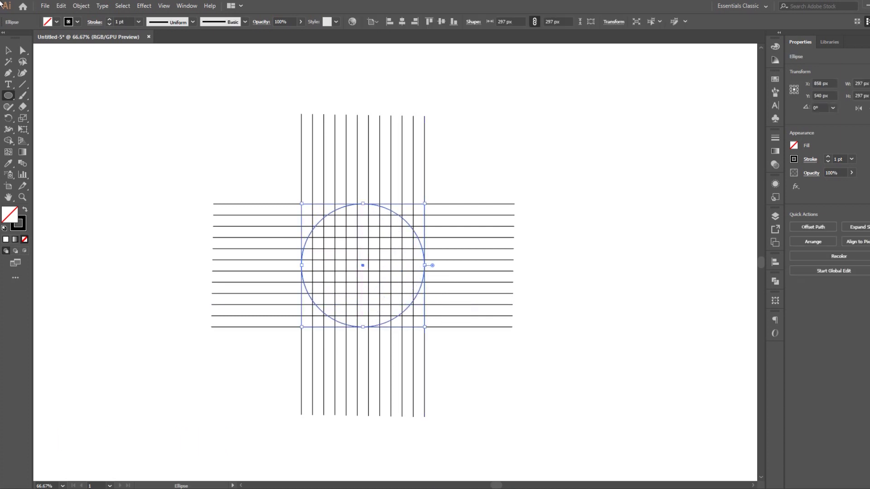
pyautogui.click(8, 52)
# Paste the circle in place, shrink the copy to 243 px around the centre, and select everything
pyautogui.click(60, 6)
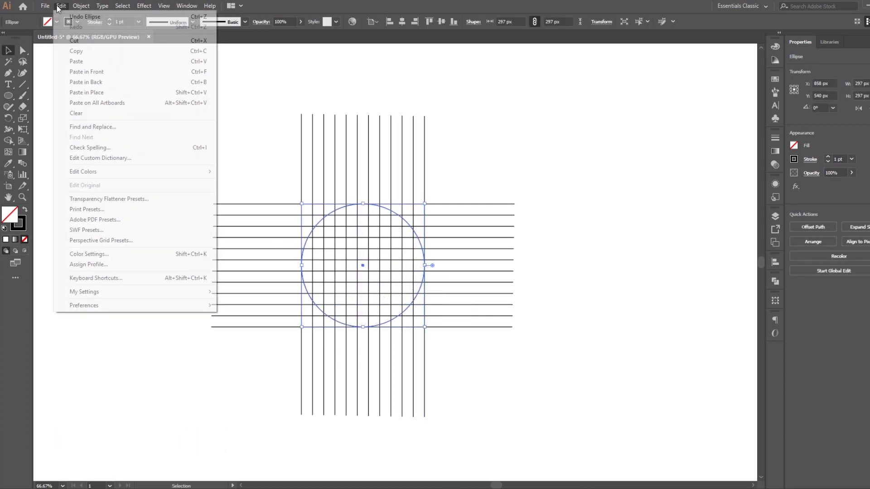
pyautogui.click(92, 47)
pyautogui.click(60, 5)
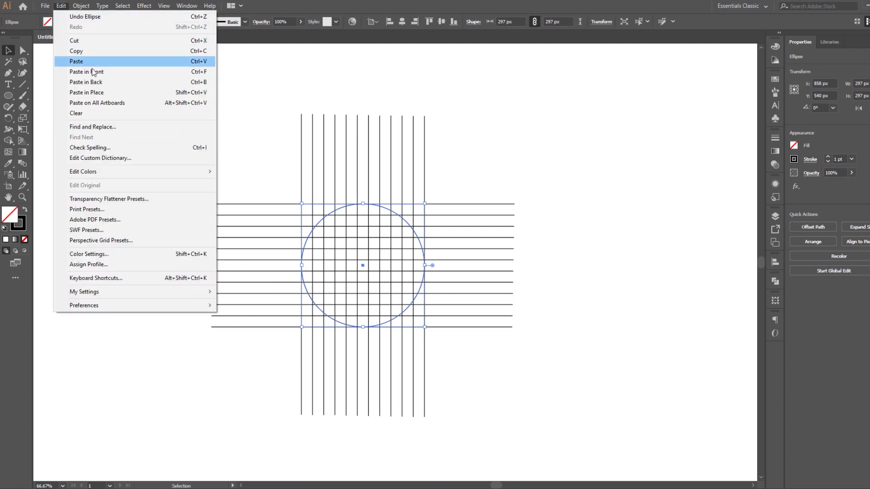
pyautogui.click(118, 94)
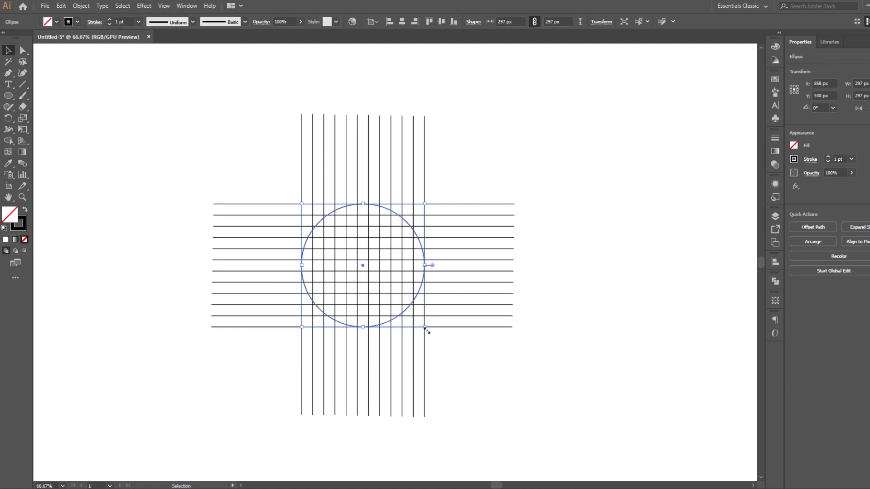
pyautogui.moveTo(425, 328); pyautogui.dragTo(413, 320)
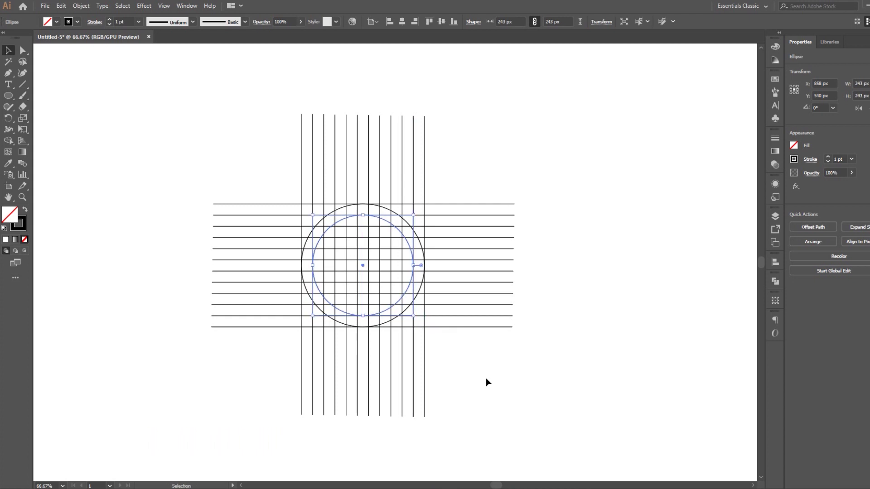
pyautogui.click(486, 377)
pyautogui.moveTo(250, 155); pyautogui.dragTo(507, 425)
# Merge the left-side grid cells into the body of the e with the Shape Builder
pyautogui.hotkey('shift', 'm')
pyautogui.keyDown('alt'); pyautogui.scroll(2, 355, 260); pyautogui.keyUp('alt')
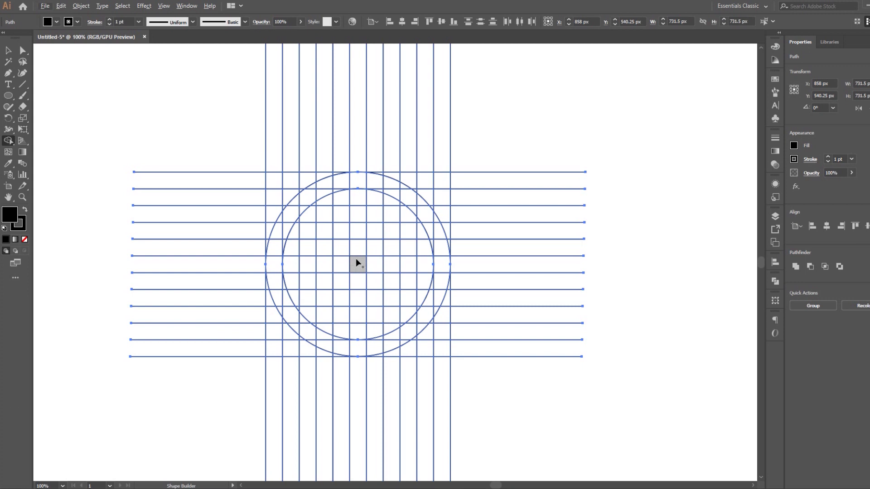
pyautogui.keyDown('alt'); pyautogui.scroll(1, 356, 261); pyautogui.keyUp('alt')
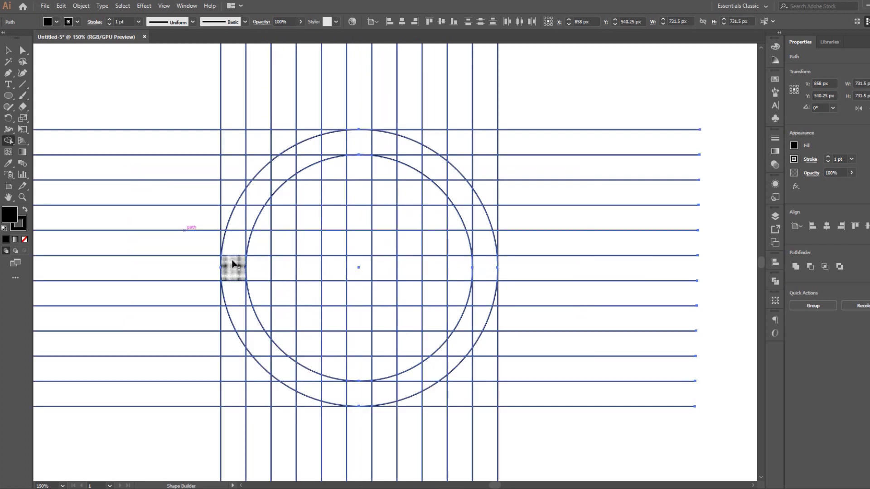
pyautogui.moveTo(232, 264)
pyautogui.mouseDown()
pyautogui.moveTo(287, 168)
pyautogui.moveTo(231, 206)
pyautogui.mouseUp()
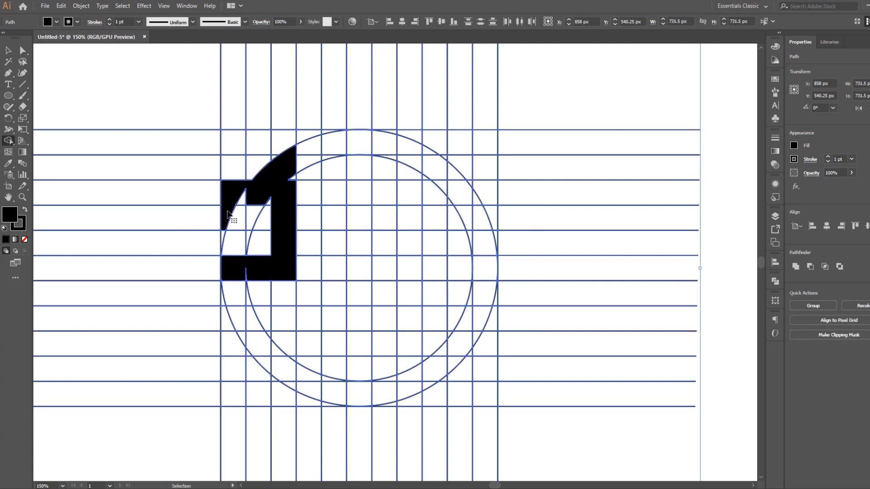
pyautogui.hotkey('ctrl', 'z')
pyautogui.moveTo(225, 266)
pyautogui.mouseDown()
pyautogui.moveTo(287, 171)
pyautogui.moveTo(240, 224)
pyautogui.moveTo(230, 251)
pyautogui.moveTo(249, 231)
pyautogui.mouseUp()
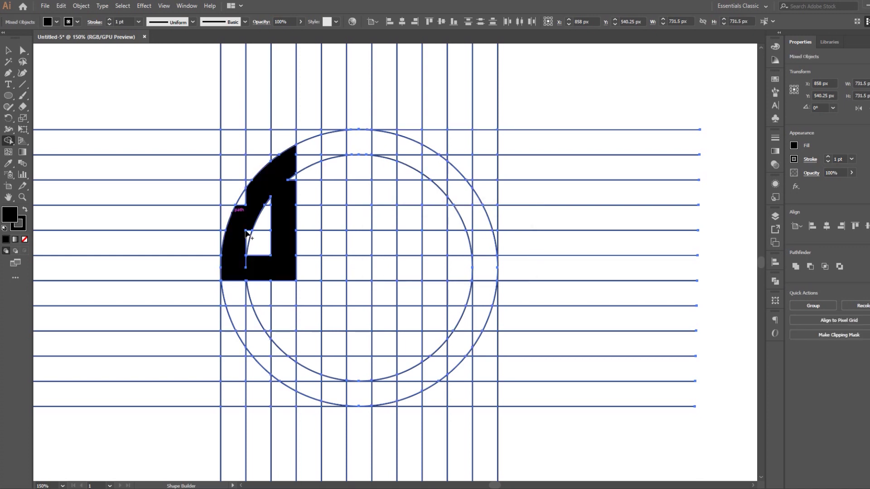
# Fold the leftover pieces, slivers, lower arc cells and edge notches into the e
pyautogui.click(247, 264)
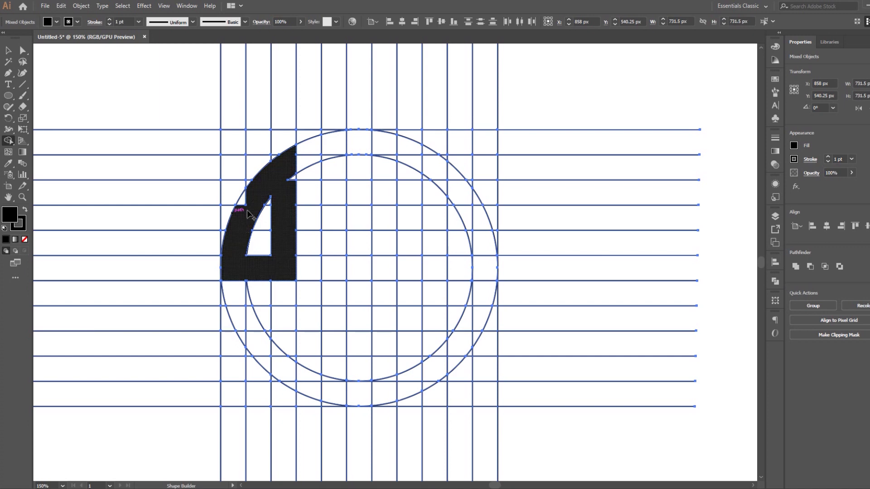
pyautogui.click(289, 193)
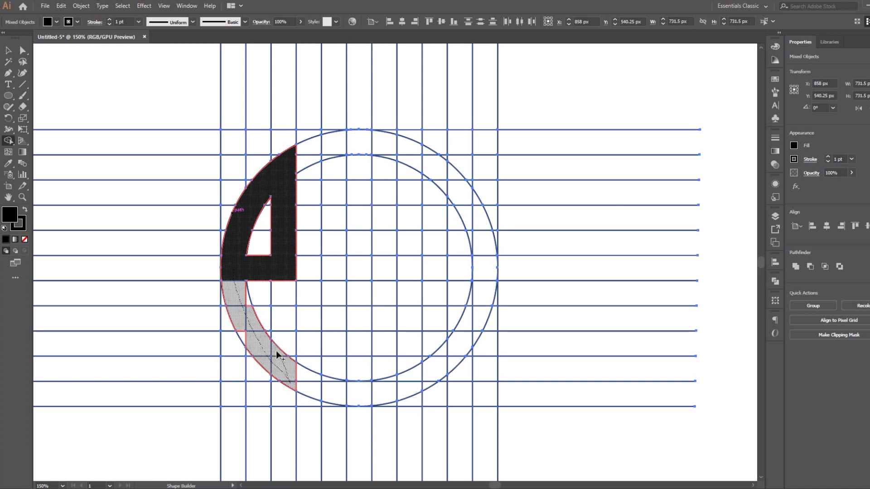
pyautogui.moveTo(278, 355); pyautogui.dragTo(259, 350)
pyautogui.click(249, 307)
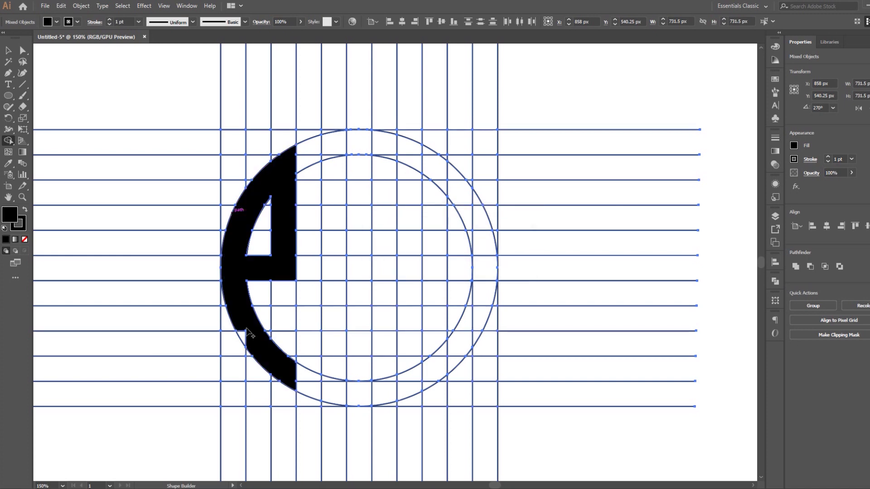
pyautogui.click(250, 335)
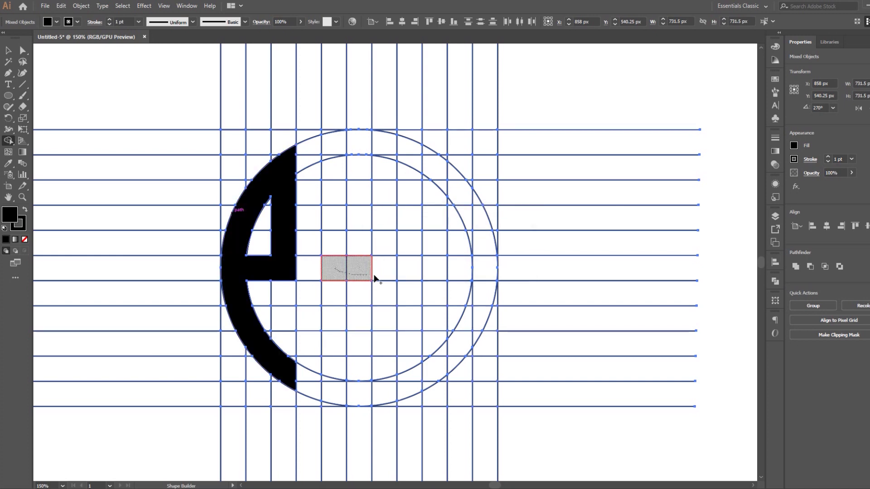
# Merge the lower stroke, J-shaped cells, top column and curved sliver into the middle S
pyautogui.moveTo(374, 278); pyautogui.dragTo(381, 316)
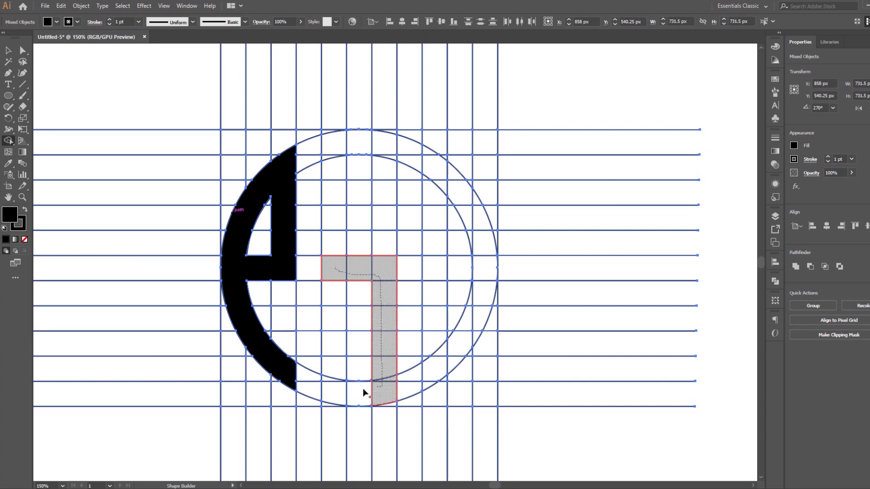
pyautogui.moveTo(333, 320); pyautogui.dragTo(333, 285)
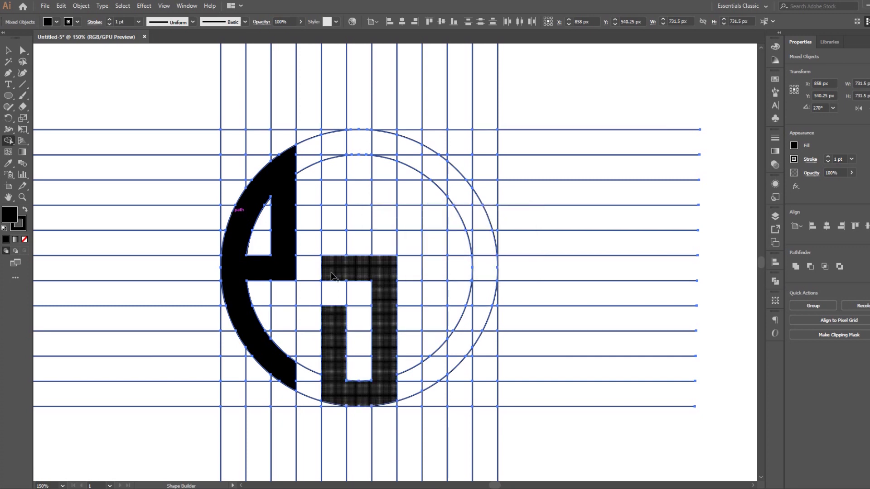
pyautogui.moveTo(334, 249)
pyautogui.mouseDown()
pyautogui.moveTo(329, 157)
pyautogui.moveTo(389, 197)
pyautogui.moveTo(390, 227)
pyautogui.mouseUp()
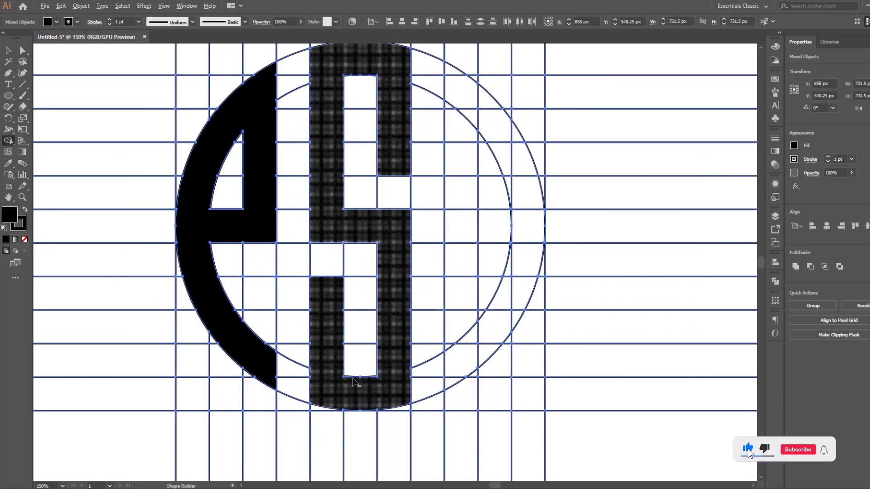
pyautogui.scroll(4, 351, 388)
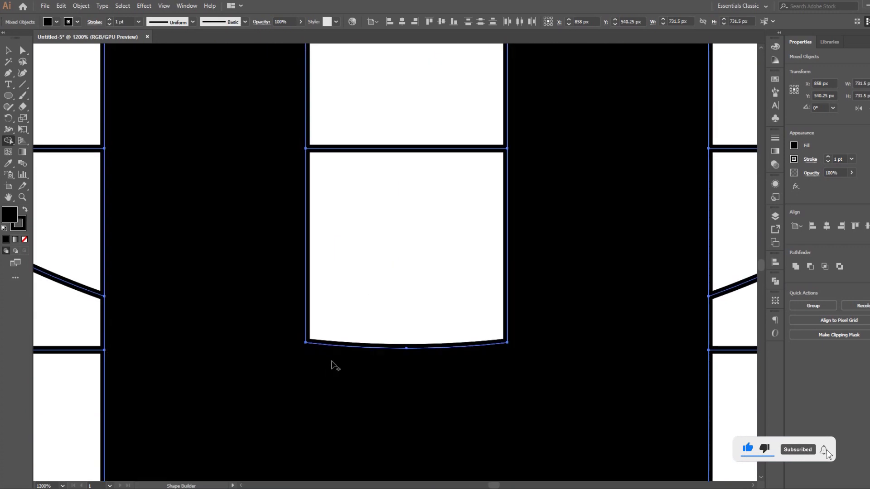
pyautogui.scroll(-1, 352, 366)
pyautogui.scroll(-2, 351, 366)
pyautogui.scroll(-2, 353, 294)
pyautogui.scroll(-1, 347, 181)
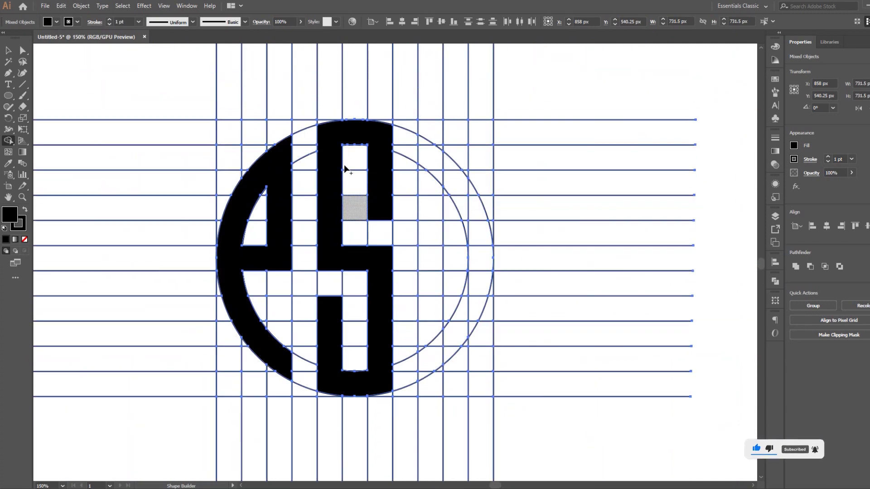
pyautogui.scroll(4, 344, 154)
pyautogui.scroll(6, 334, 135)
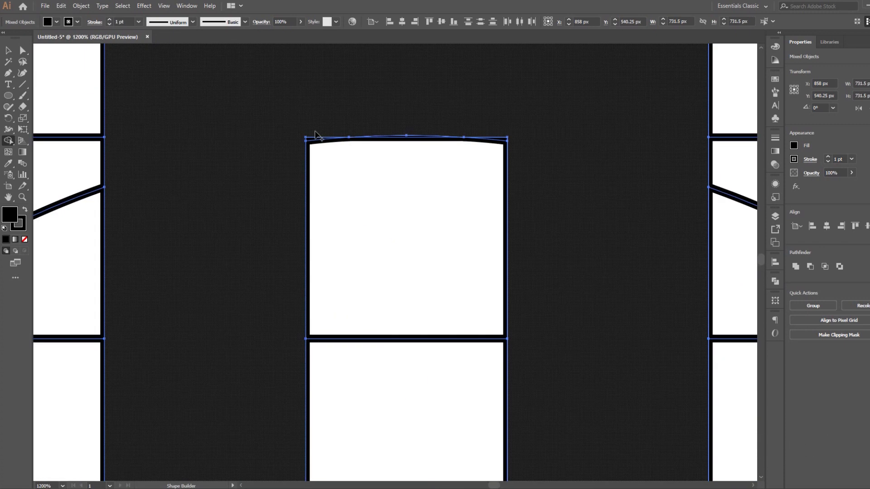
pyautogui.moveTo(318, 135); pyautogui.dragTo(507, 140)
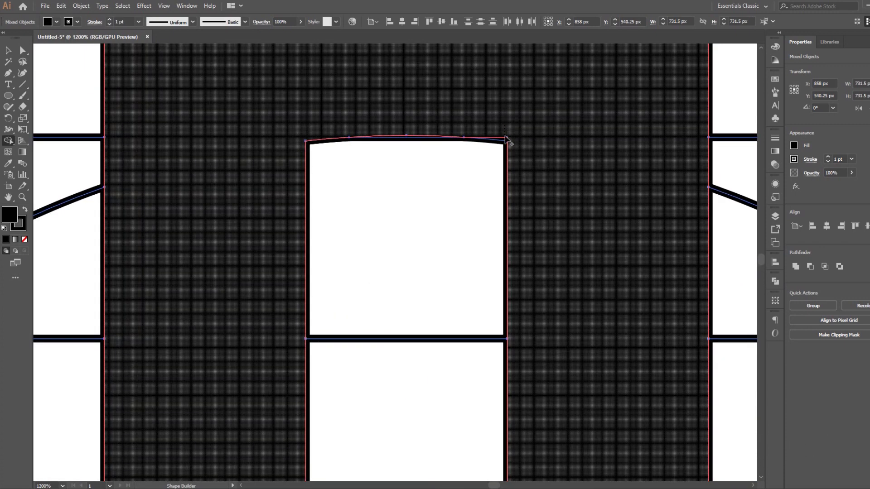
# Build the D by merging its stem cells, deleting a sliver, and fusing stem and bowl
pyautogui.scroll(-5, 361, 198)
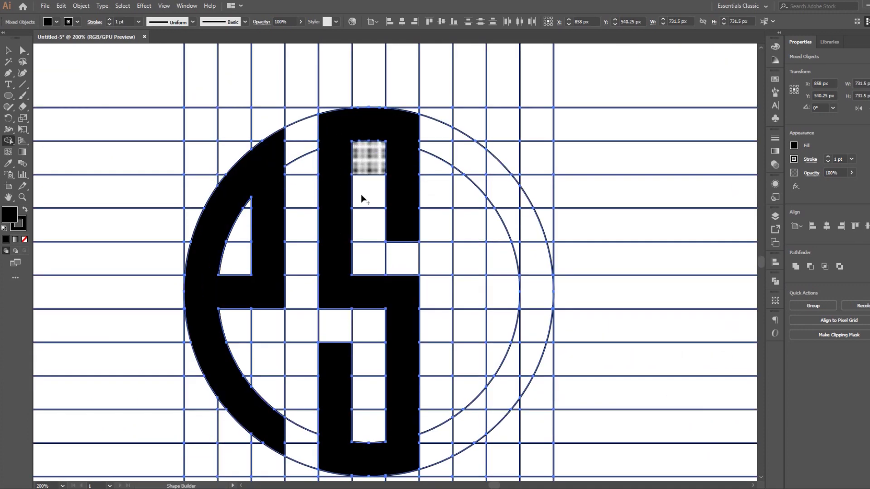
pyautogui.moveTo(462, 138)
pyautogui.mouseDown()
pyautogui.moveTo(466, 389)
pyautogui.moveTo(525, 341)
pyautogui.moveTo(530, 258)
pyautogui.moveTo(477, 158)
pyautogui.mouseUp()
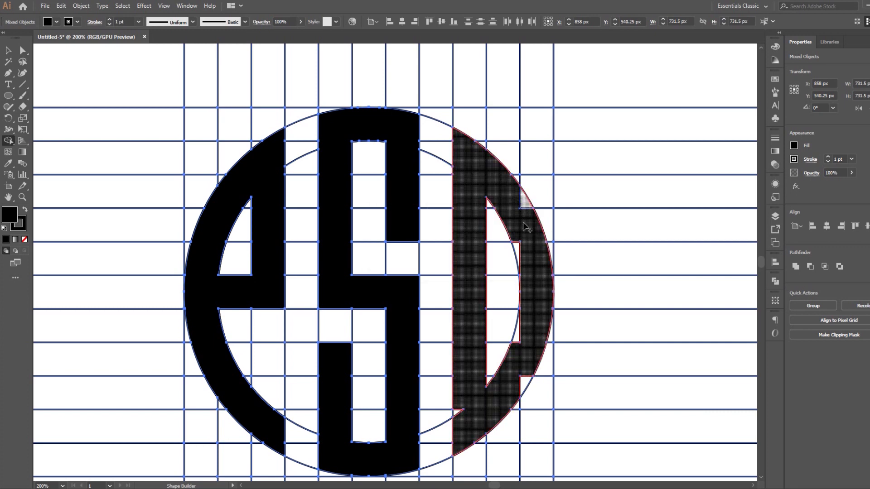
pyautogui.scroll(3, 523, 333)
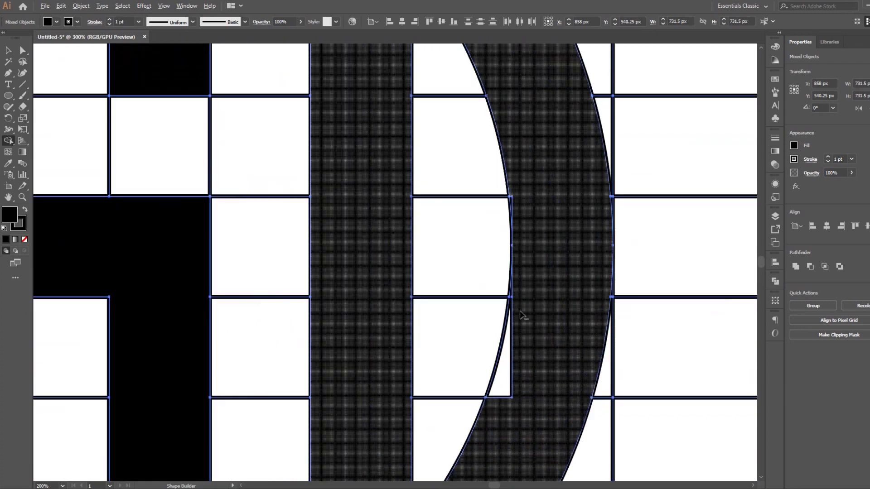
pyautogui.scroll(1, 520, 317)
pyautogui.scroll(3, 539, 249)
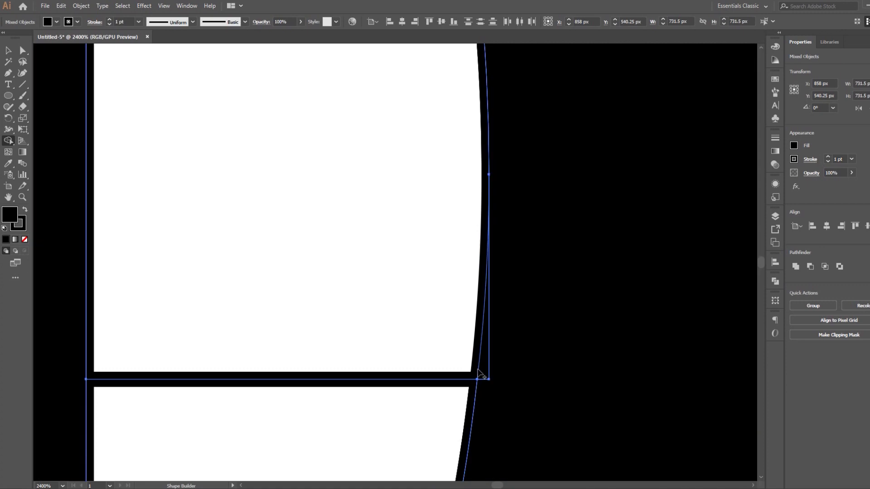
pyautogui.click(479, 374)
pyautogui.scroll(-4, 234, 141)
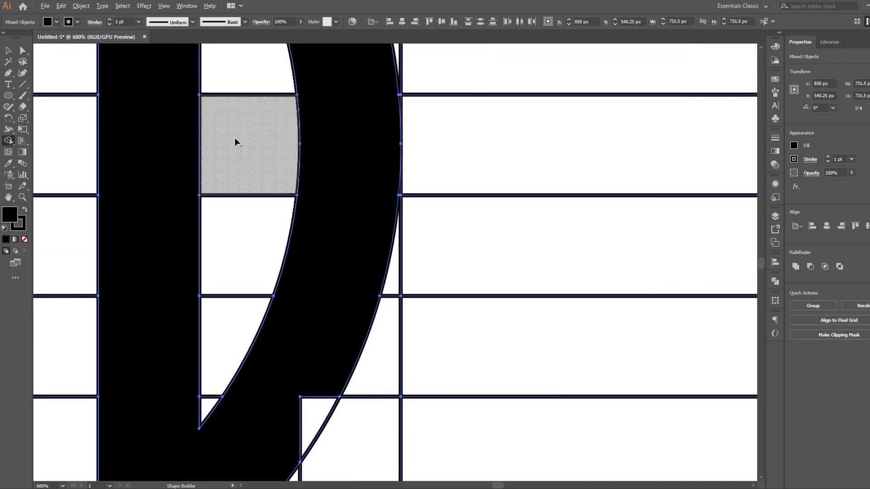
pyautogui.scroll(-4, 528, 284)
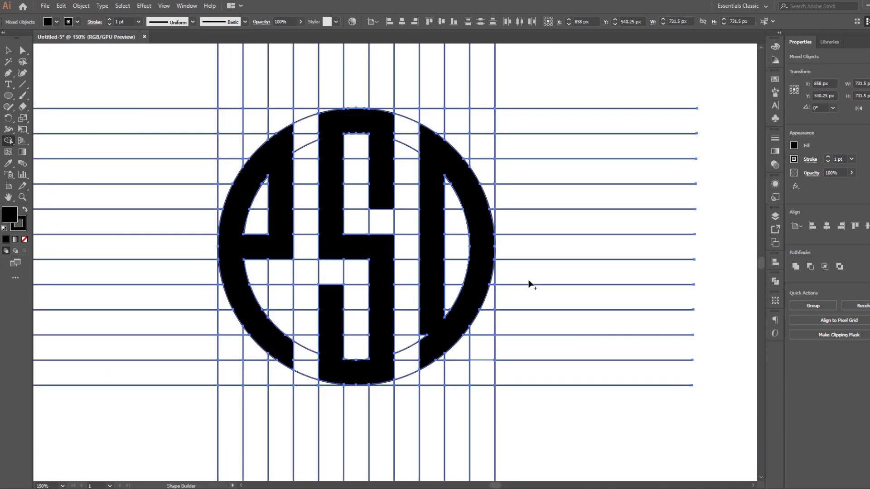
pyautogui.scroll(2, 443, 334)
pyautogui.moveTo(426, 362); pyautogui.dragTo(453, 336)
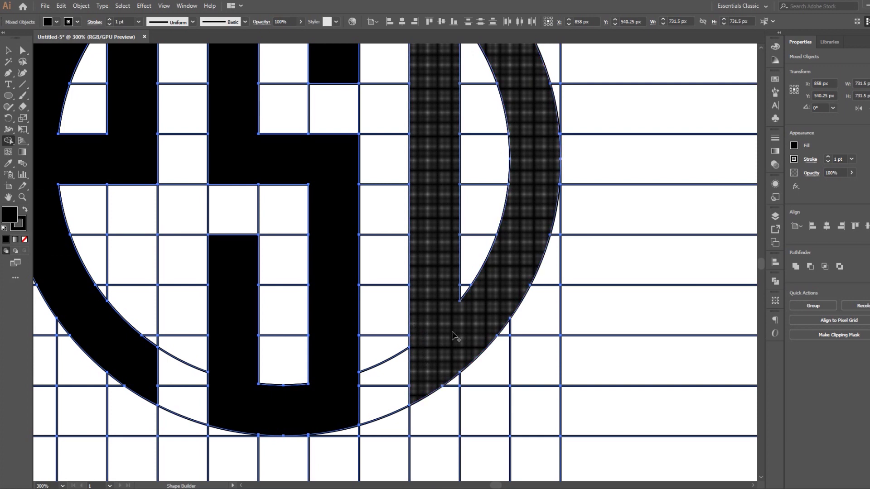
# Move the e, S and D letters right of the grid and delete the construction grid lines
pyautogui.hotkey('ctrl', '0')
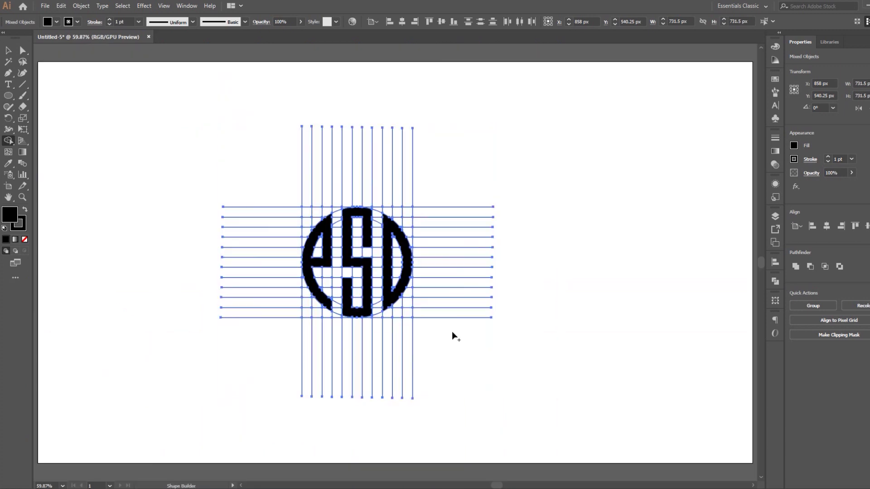
pyautogui.click(7, 53)
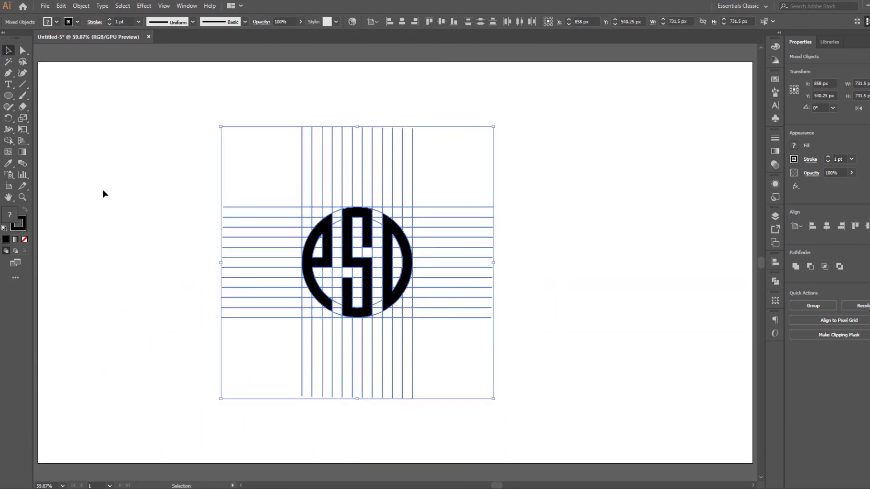
pyautogui.click(103, 192)
pyautogui.click(322, 229)
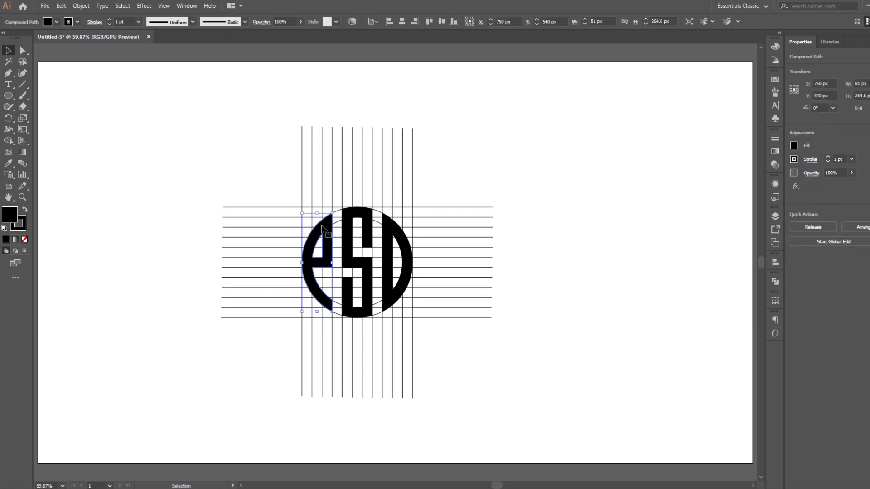
pyautogui.keyDown('shift'); pyautogui.click(367, 280); pyautogui.keyUp('shift')
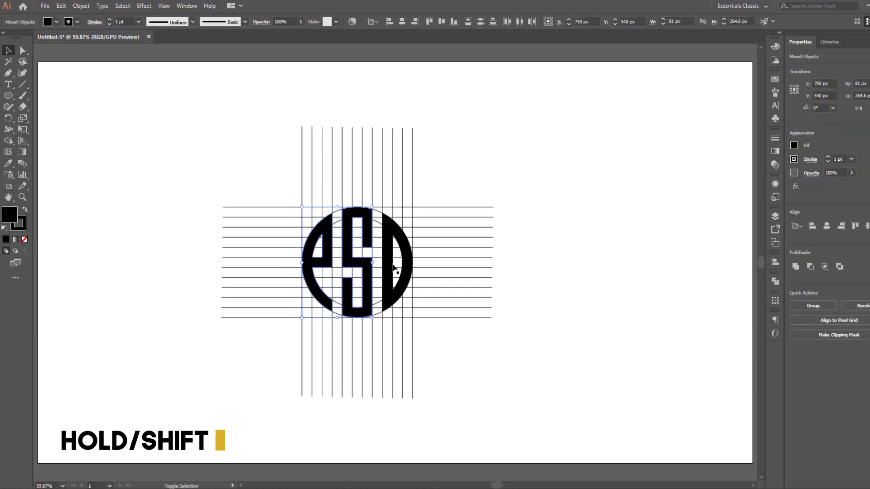
pyautogui.keyDown('shift'); pyautogui.click(391, 245); pyautogui.keyUp('shift')
pyautogui.moveTo(391, 245); pyautogui.dragTo(625, 233)
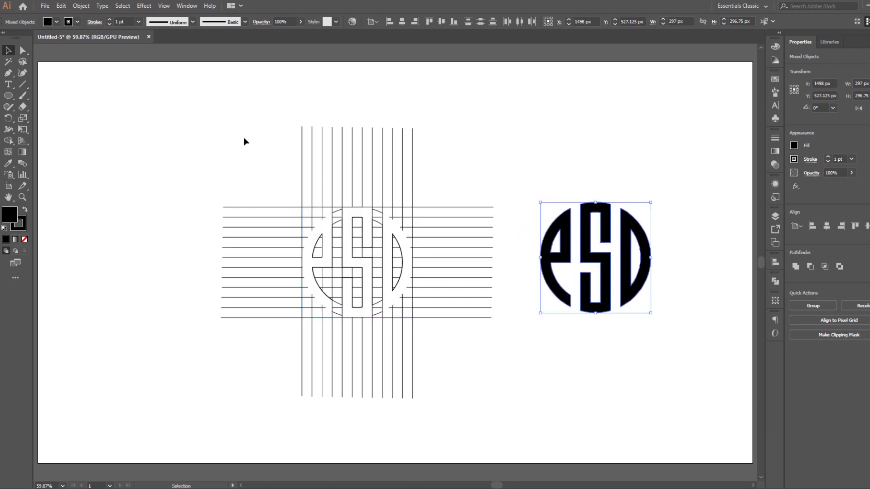
pyautogui.moveTo(241, 140); pyautogui.dragTo(442, 349)
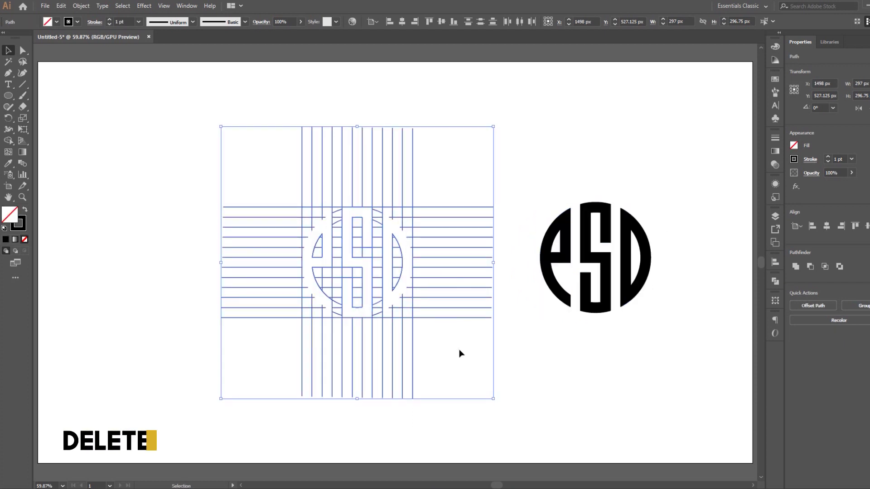
pyautogui.press('Delete')
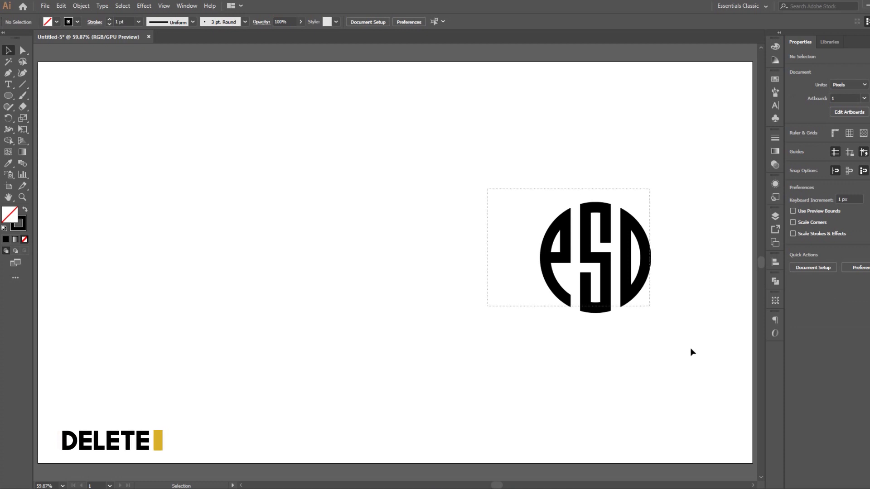
# Centre the monogram on the artboard, give it a 3 pt stroke, and expand the strokes
pyautogui.moveTo(486, 215)
pyautogui.mouseDown()
pyautogui.moveTo(648, 293)
pyautogui.moveTo(381, 277)
pyautogui.moveTo(432, 304)
pyautogui.mouseUp()
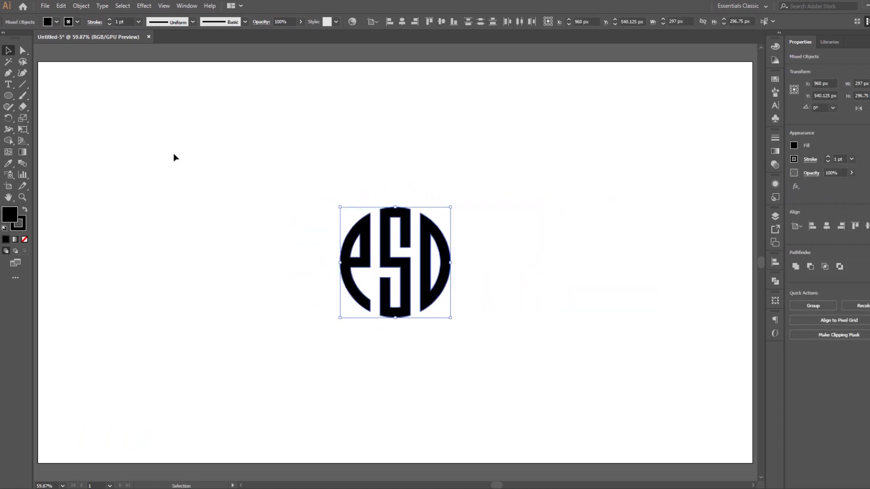
pyautogui.click(109, 20)
pyautogui.click(109, 20)
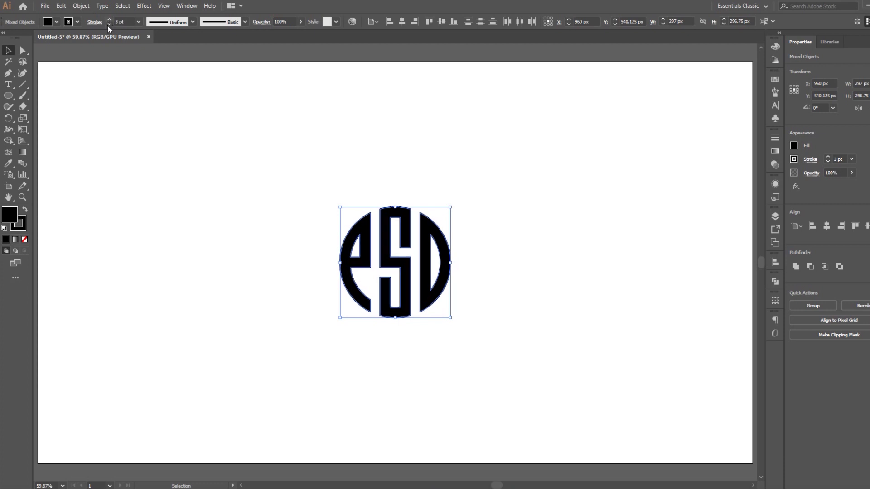
pyautogui.click(81, 6)
pyautogui.click(104, 106)
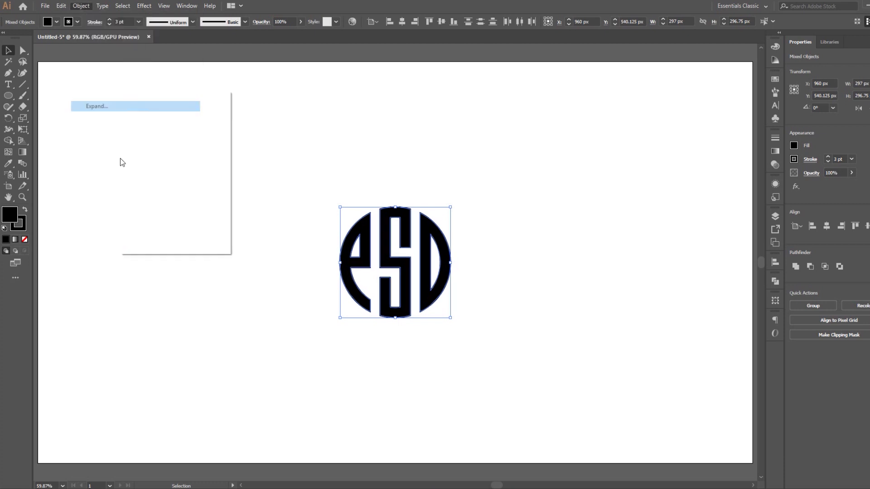
pyautogui.click(145, 228)
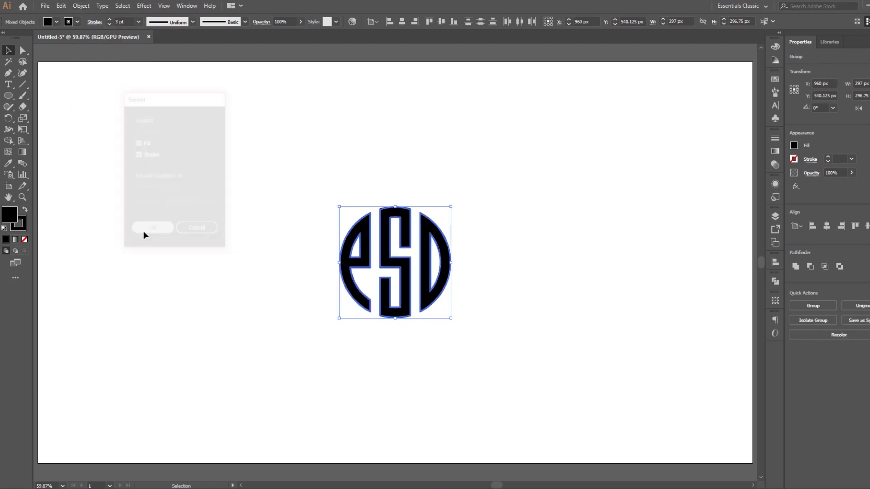
# Unite the monogram pieces with Pathfinder and scale it up to about 416 px
pyautogui.click(774, 282)
pyautogui.click(664, 302)
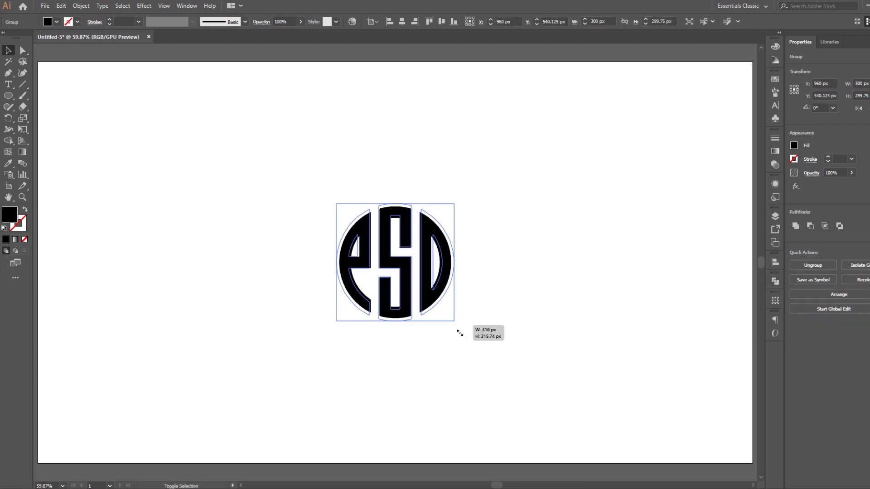
pyautogui.moveTo(452, 320); pyautogui.dragTo(473, 342)
pyautogui.click(161, 249)
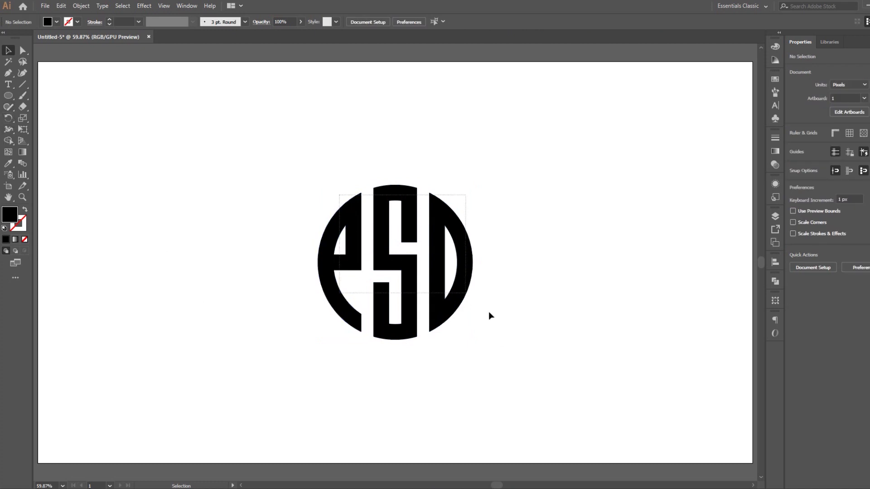
pyautogui.click(460, 272)
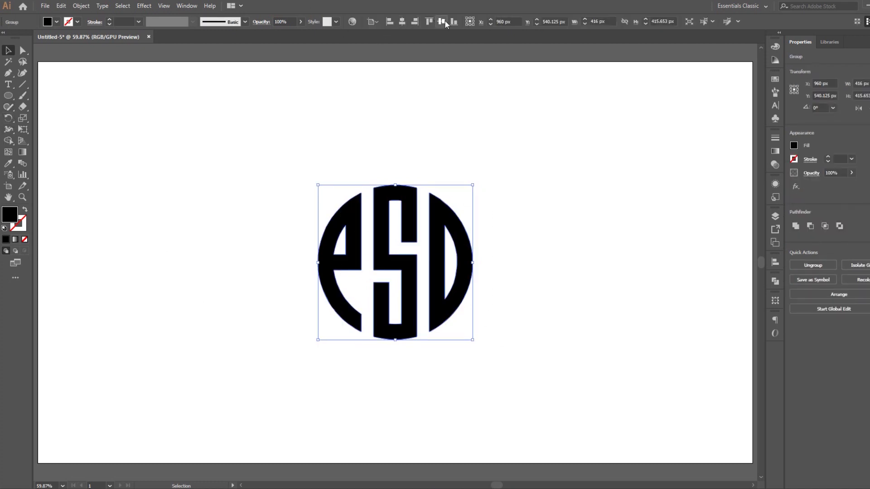
pyautogui.click(575, 232)
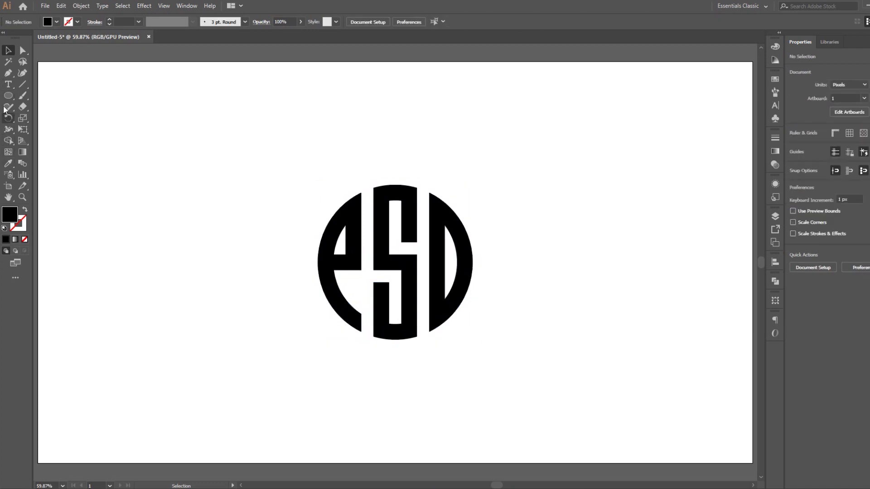
# Draw a circle centred on the logo with no fill and a black stroke
pyautogui.moveTo(6, 99); pyautogui.dragTo(64, 119)
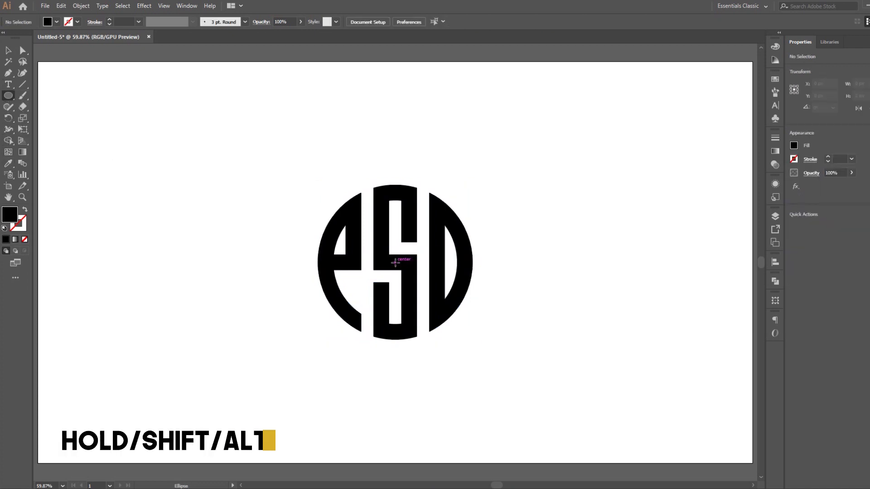
pyautogui.moveTo(395, 261)
pyautogui.mouseDown()
pyautogui.moveTo(471, 350)
pyautogui.moveTo(485, 350)
pyautogui.mouseUp()
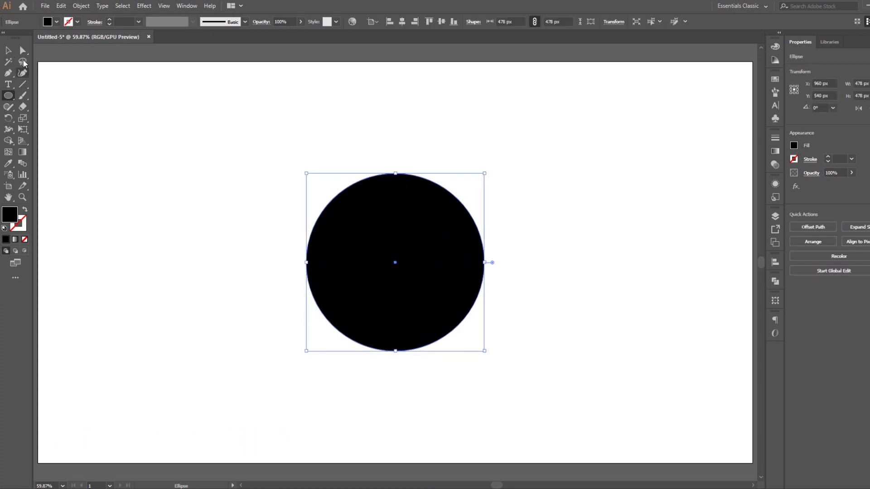
pyautogui.click(6, 53)
pyautogui.click(47, 24)
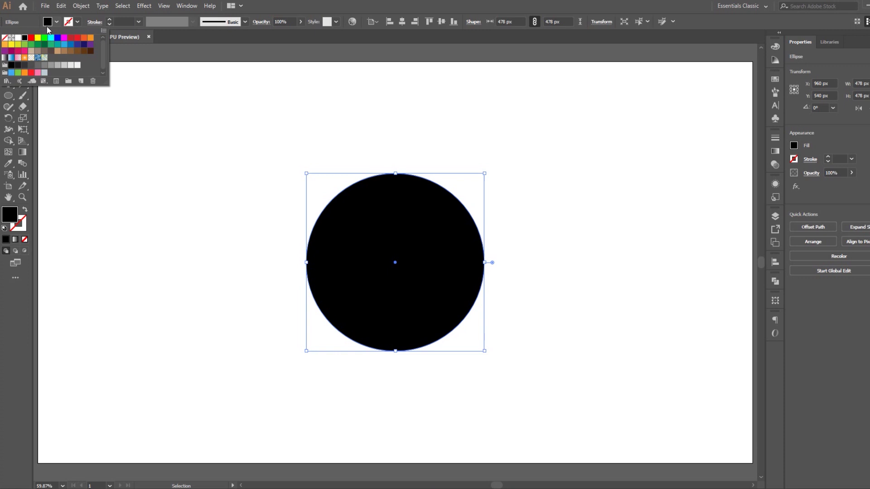
pyautogui.click(4, 38)
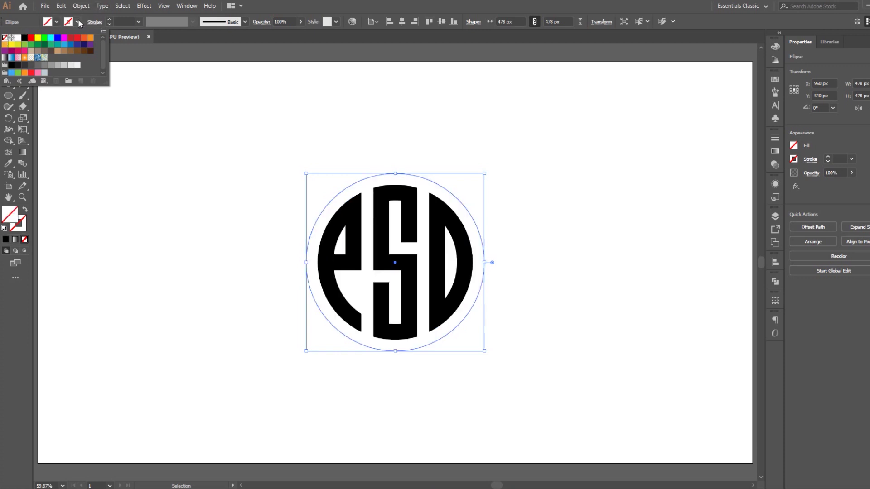
pyautogui.click(25, 38)
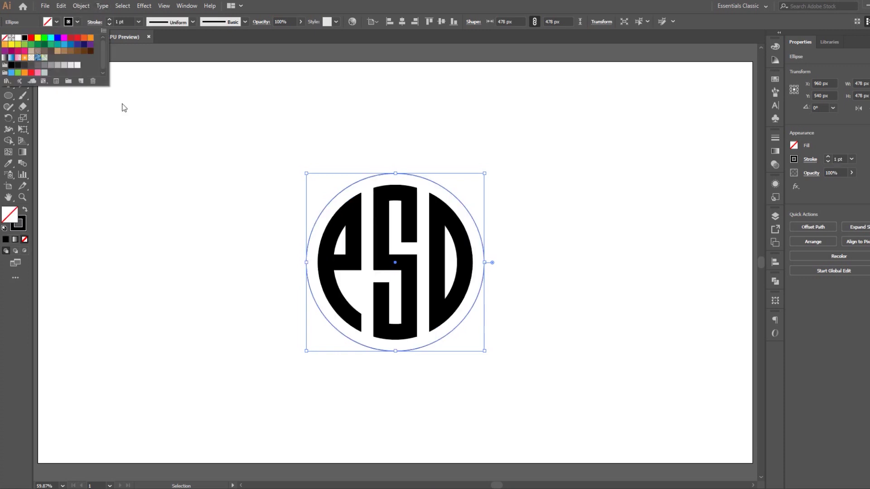
# Align the circle's stroke to the inside and set its weight to 15 pt
pyautogui.click(95, 22)
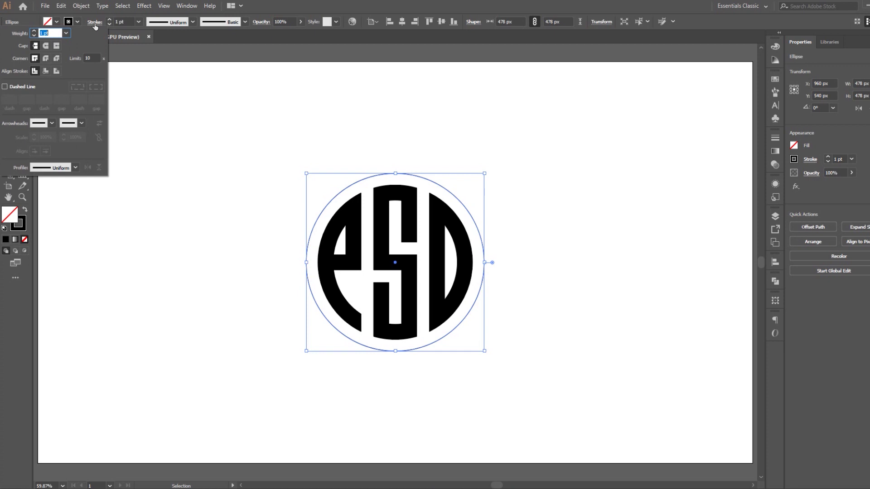
pyautogui.click(46, 71)
pyautogui.click(53, 32)
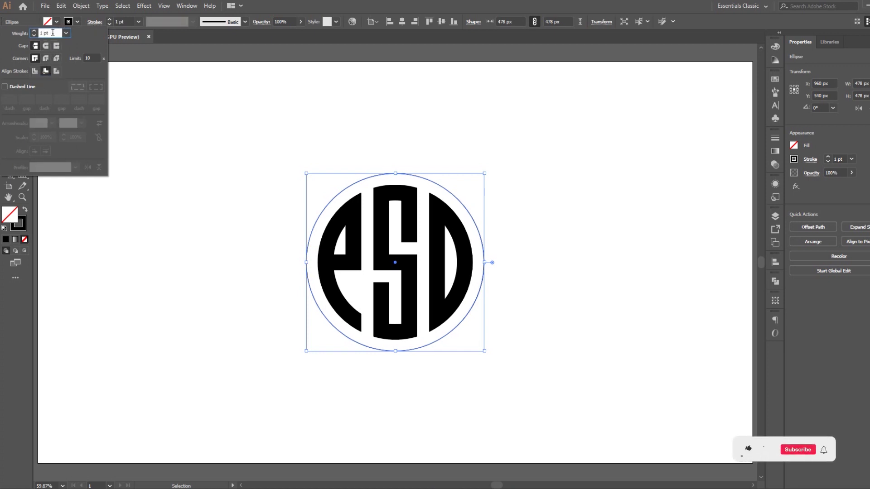
pyautogui.write('16')
pyautogui.press('Return')
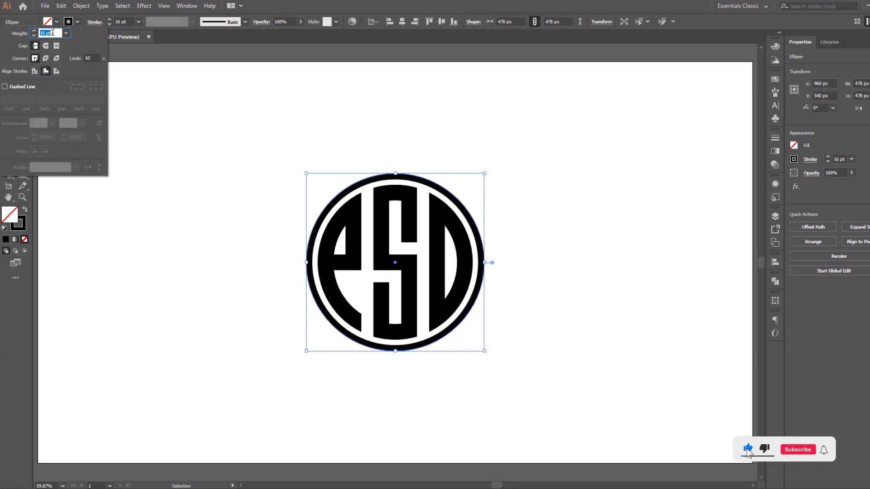
pyautogui.press('Down')
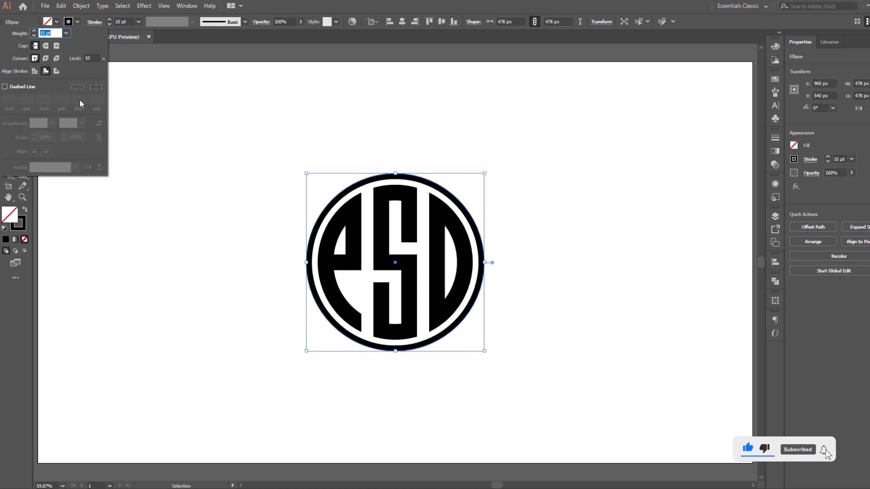
pyautogui.click(159, 138)
# Expand the ring's appearance into a filled shape and fill the whole logo dark grey
pyautogui.click(81, 6)
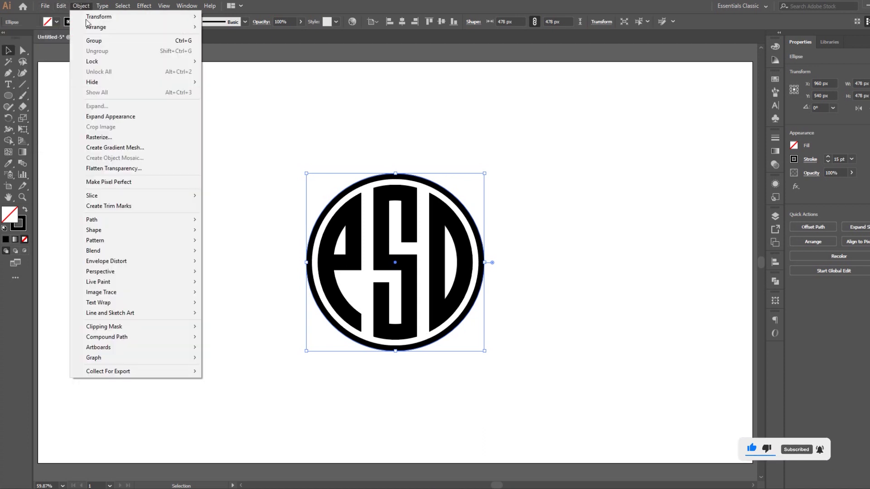
pyautogui.click(159, 117)
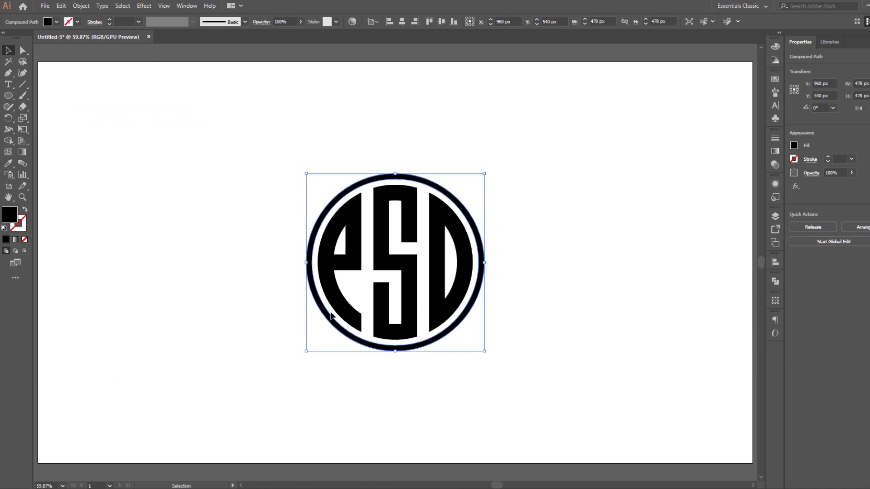
pyautogui.click(267, 162)
pyautogui.moveTo(265, 145); pyautogui.dragTo(521, 398)
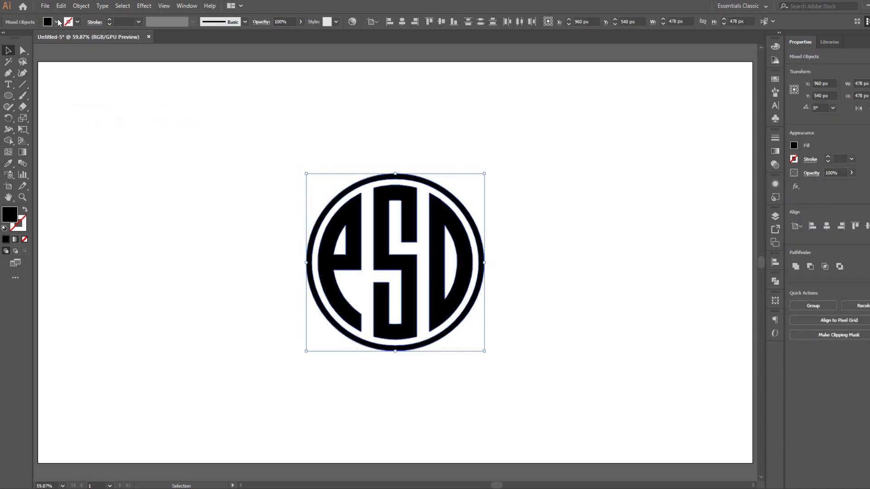
pyautogui.click(56, 21)
pyautogui.click(17, 66)
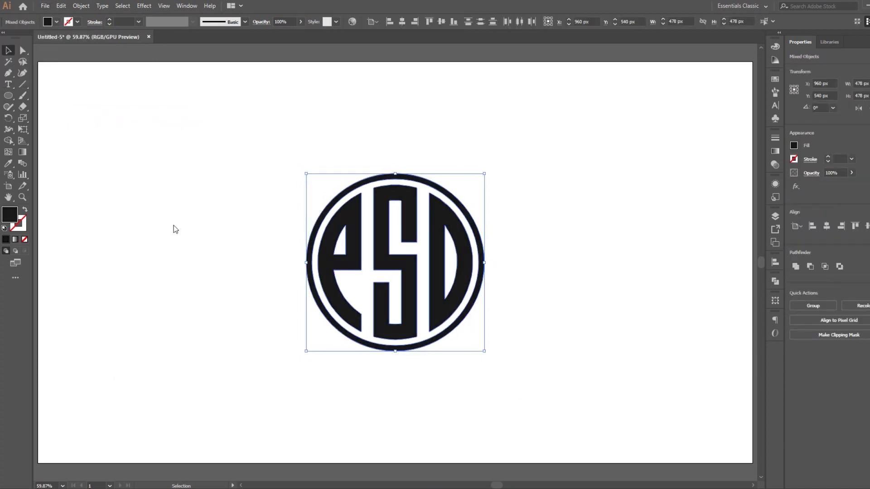